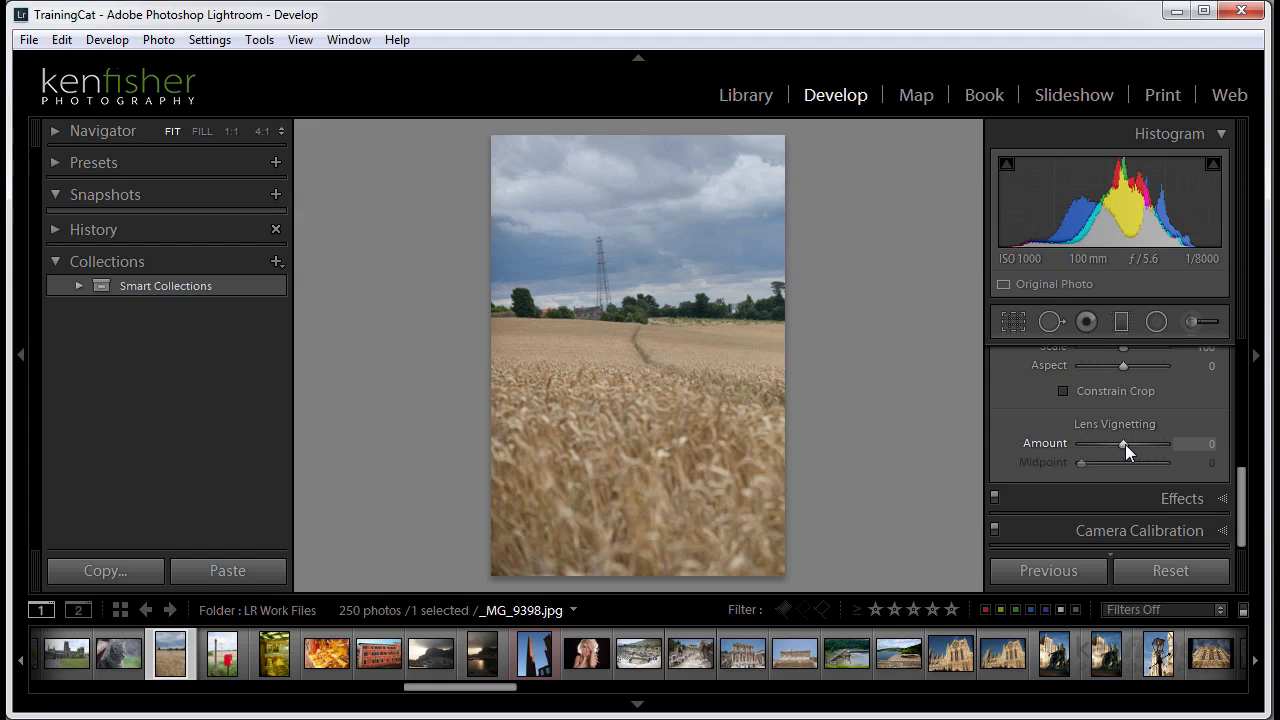
Set the Lens Vignetting Amount to -100 and crop the photo inward from its upper-left corner at the original aspect ratio
left_click_drag(1124, 444, 1070, 444)
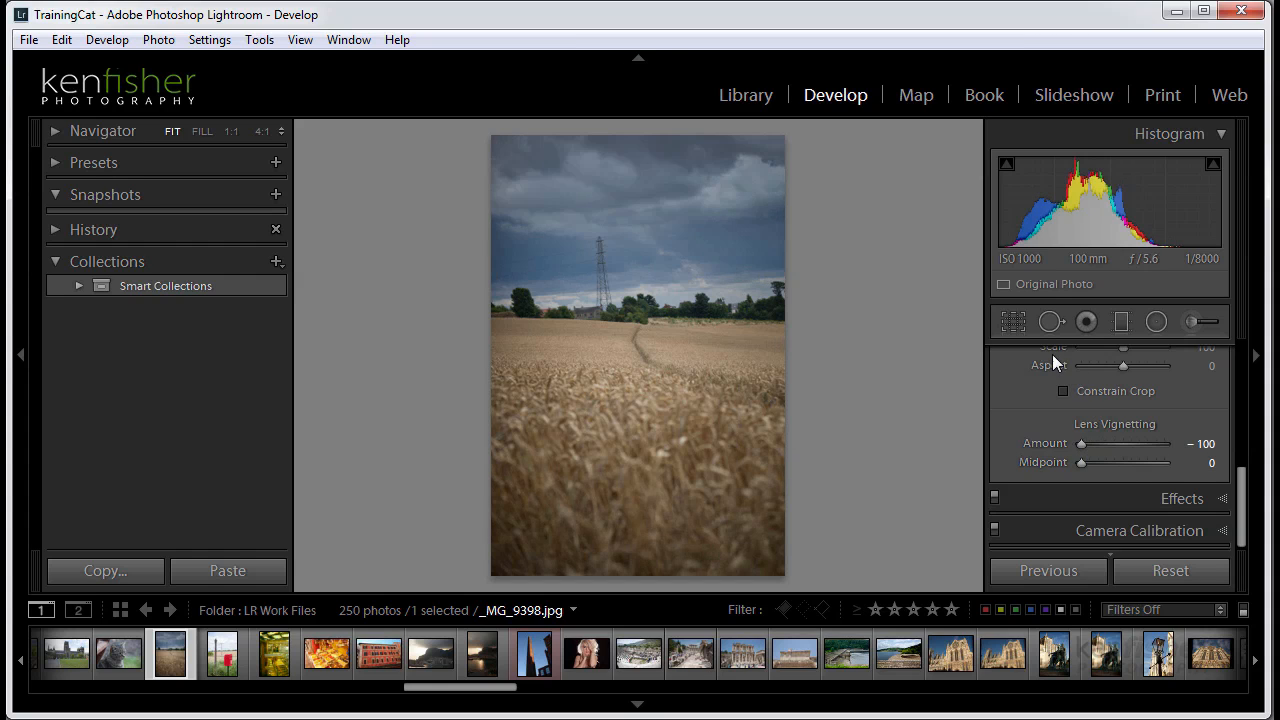
left_click(1014, 322)
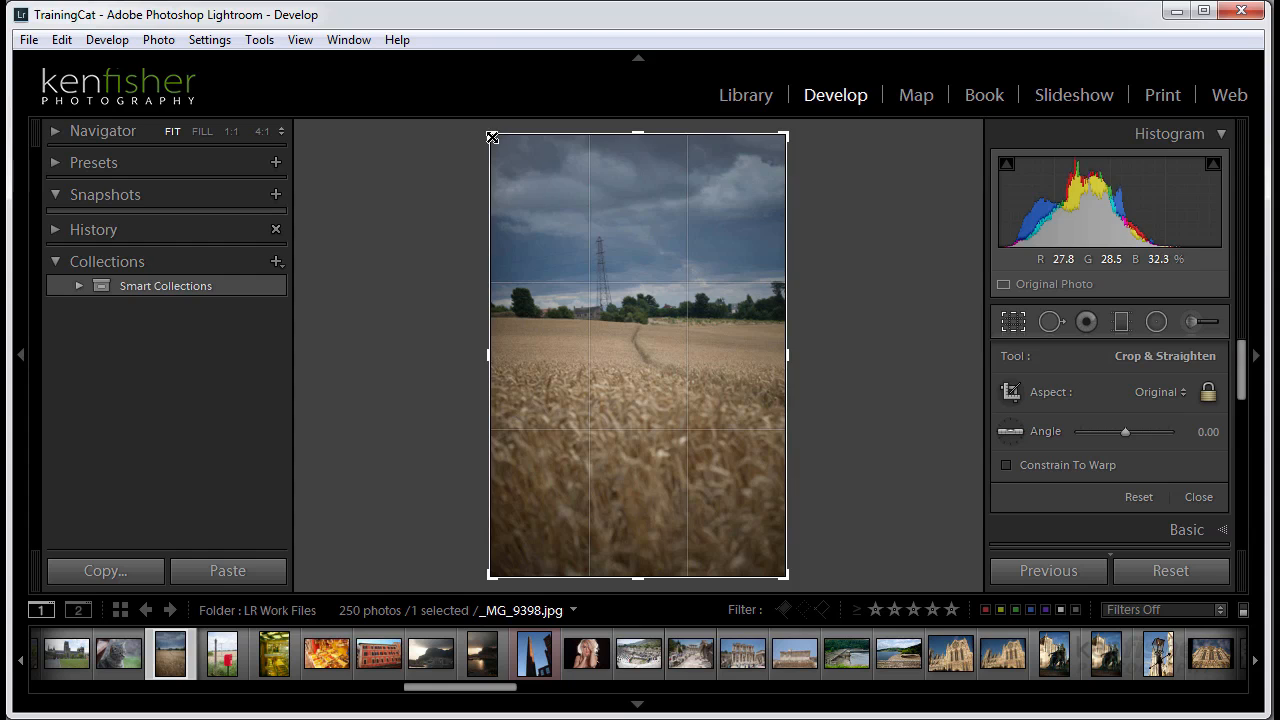
left_click_drag(491, 136, 539, 174)
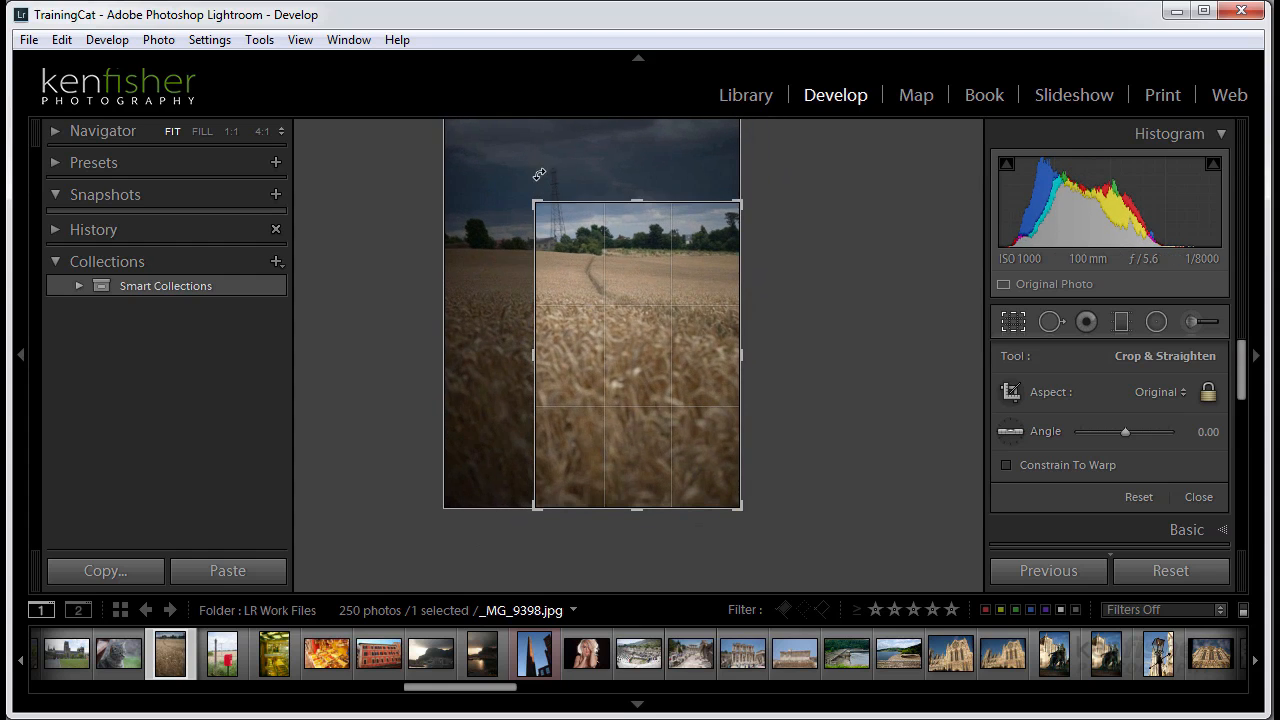
Set the Lens Vignetting Amount to -24, and reset it to 0
left_click_drag(1241, 372, 1257, 524)
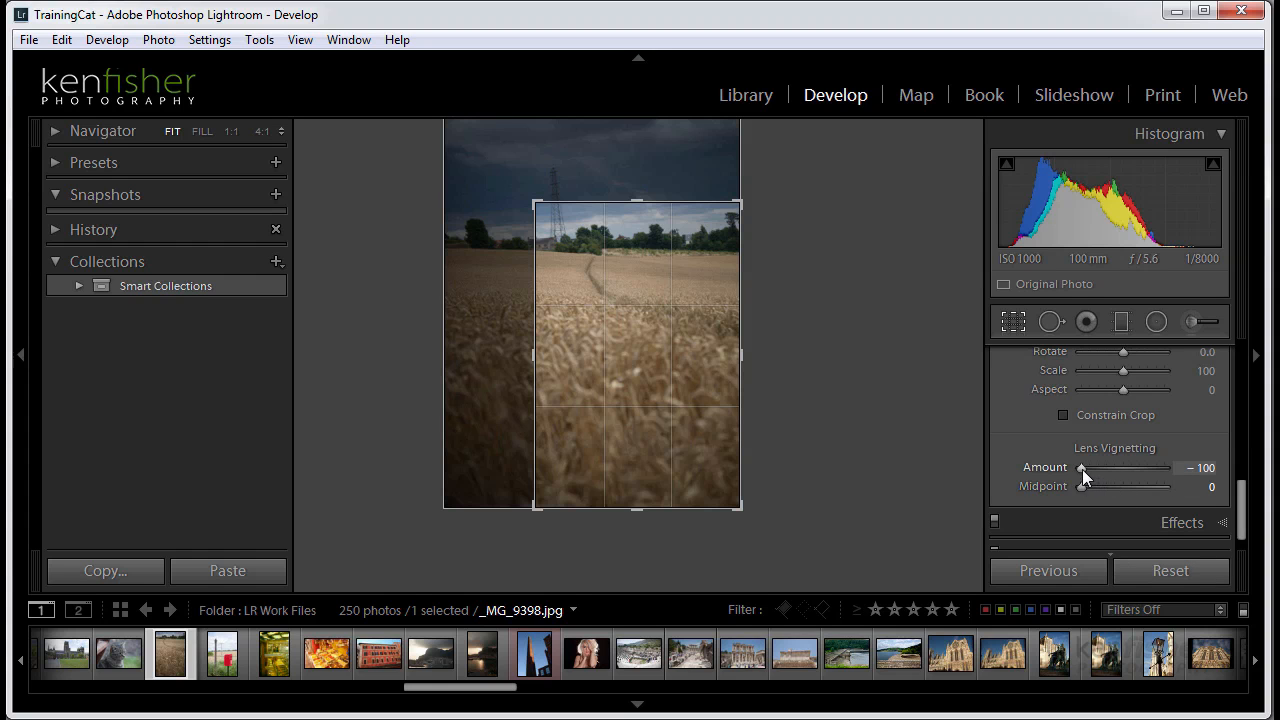
mouse_move(1082, 470)
left_mouse_down()
mouse_move(1177, 471)
mouse_move(1114, 463)
left_mouse_up()
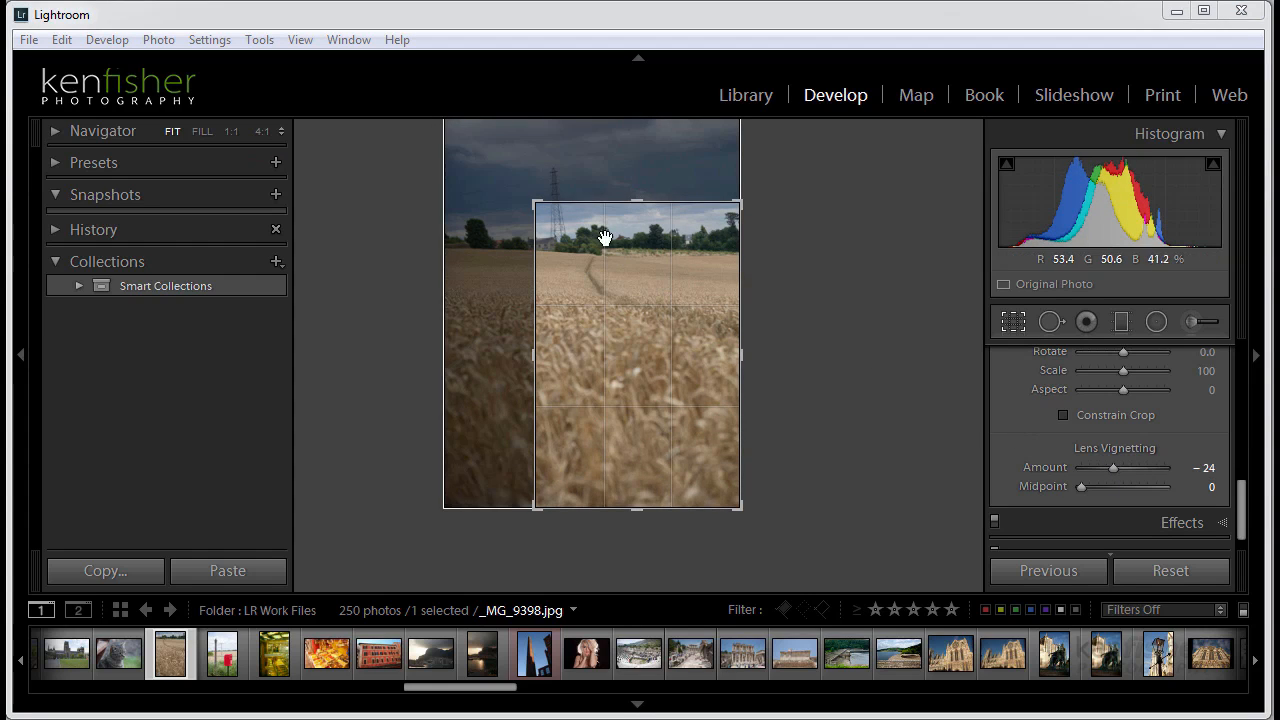
double_click(1112, 468)
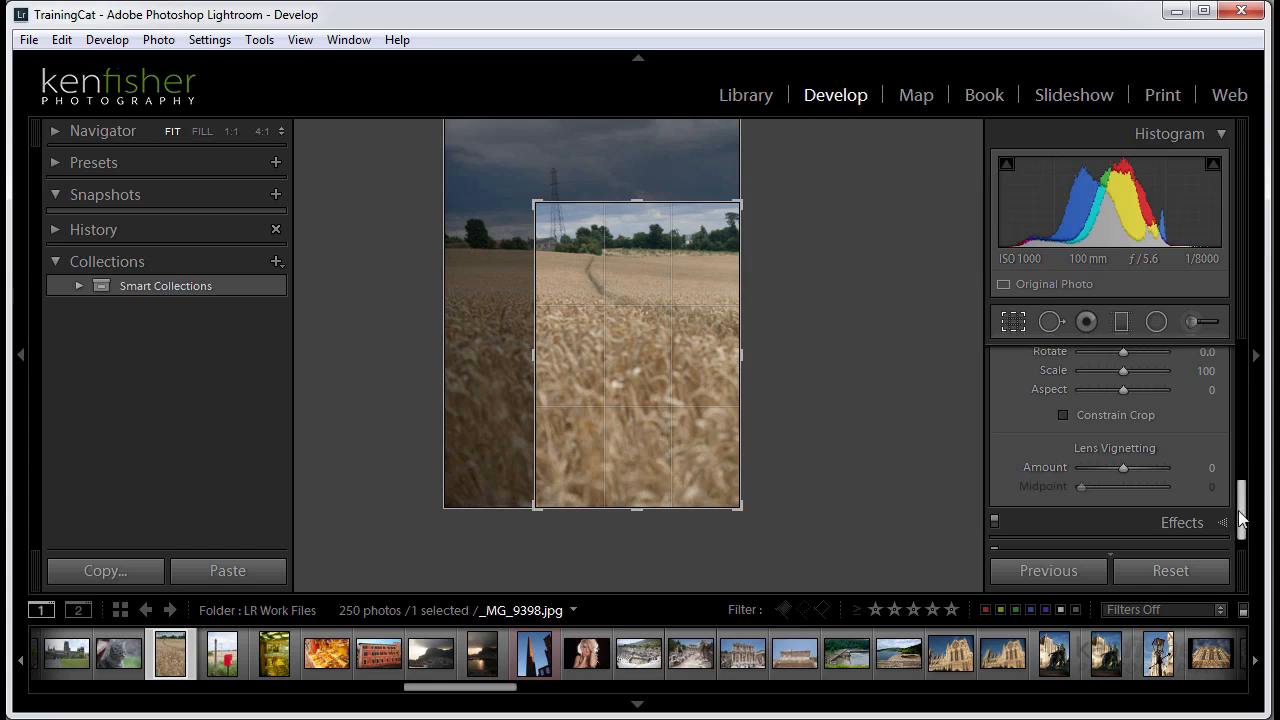
Apply the crop and add a post-crop vignette with Amount -88 and Midpoint 42
left_click_drag(1244, 516, 1240, 532)
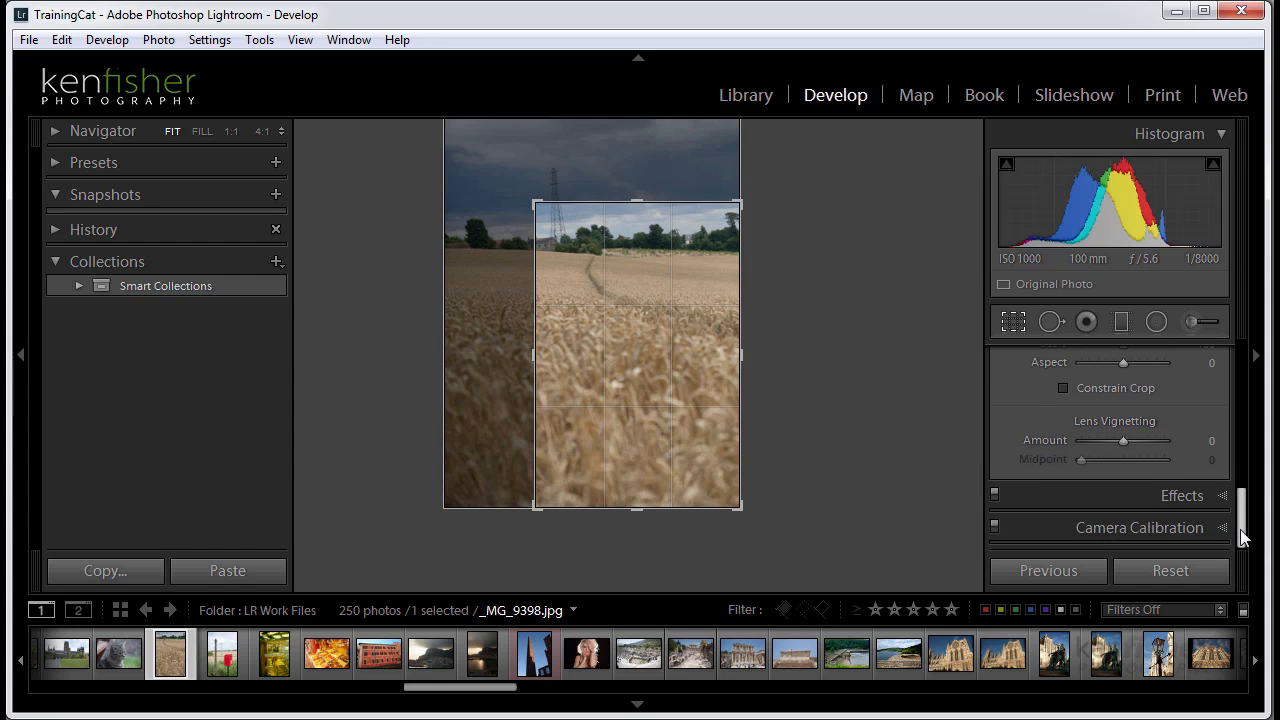
left_click(1223, 497)
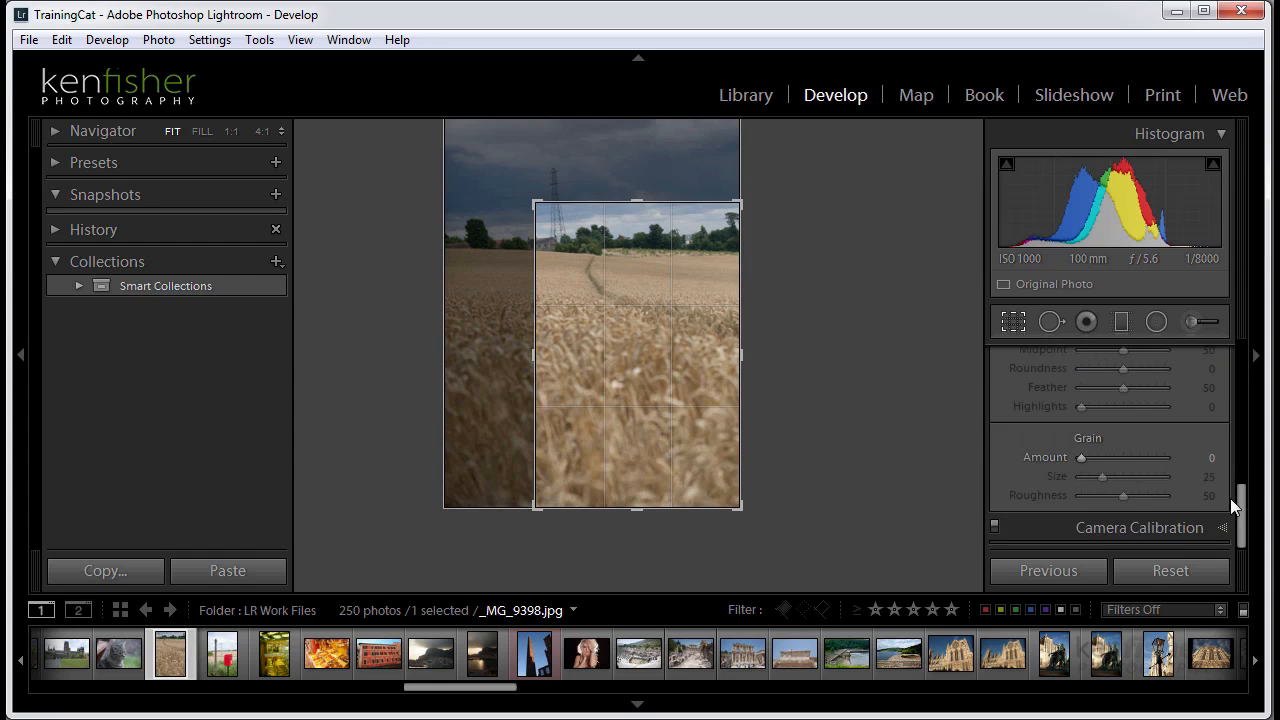
left_click_drag(1245, 512, 1240, 486)
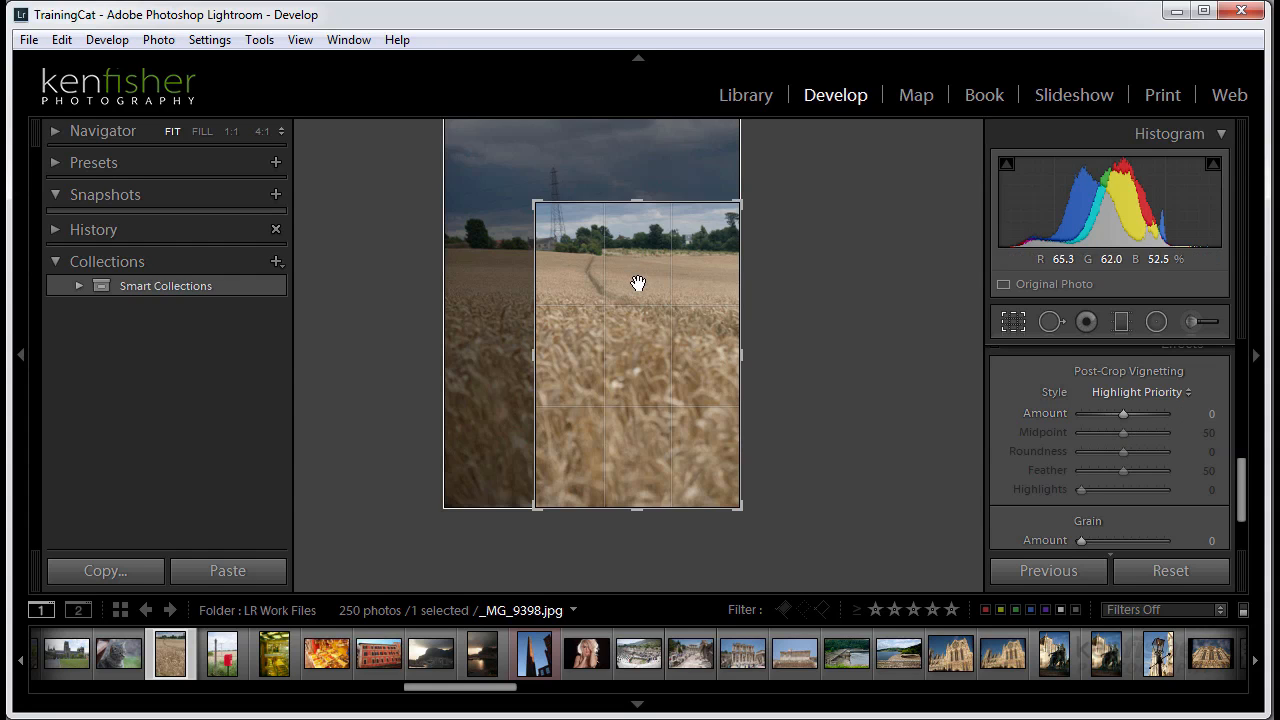
key("Return")
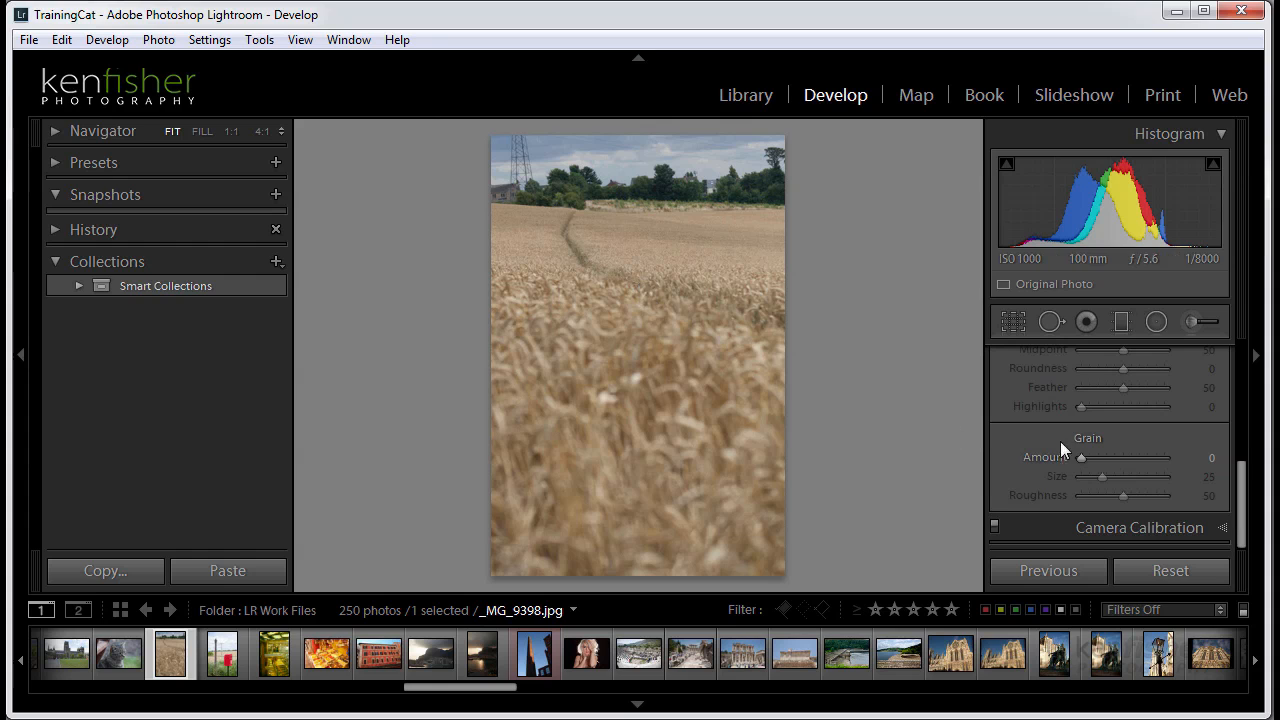
scroll(1245, 505, "up", 3)
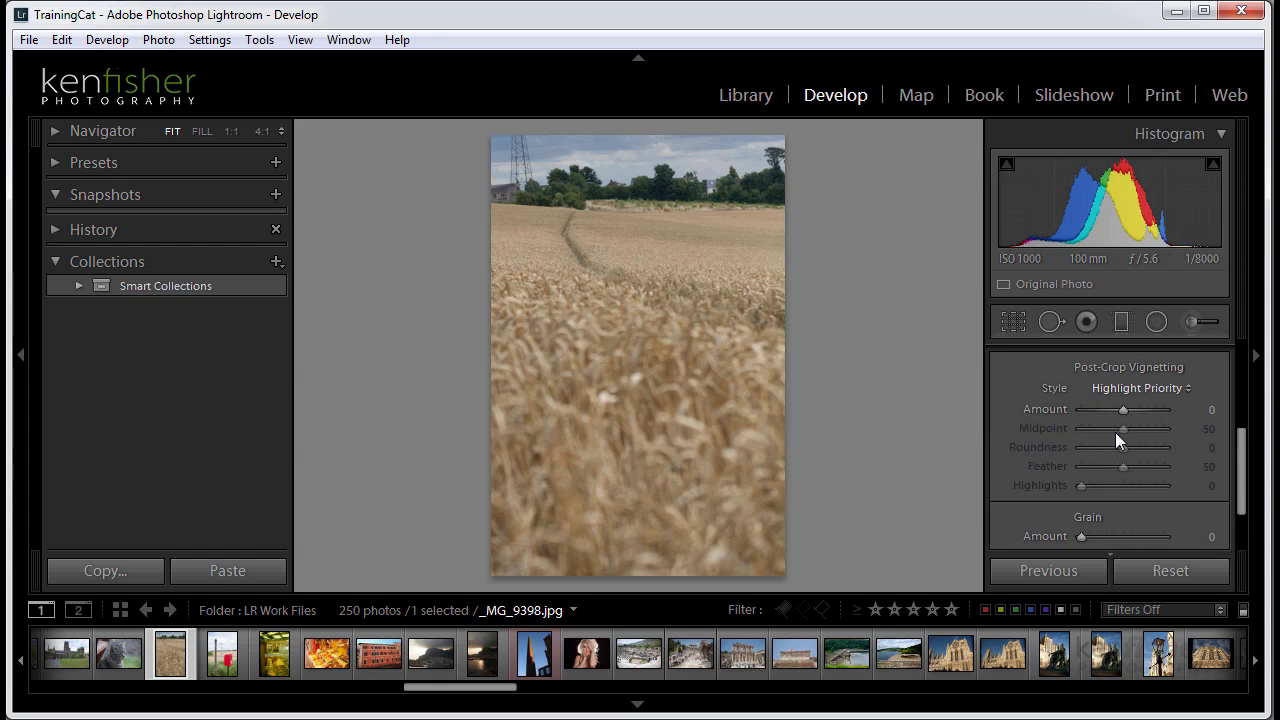
mouse_move(1124, 408)
left_mouse_down()
mouse_move(1087, 408)
mouse_move(1116, 428)
left_mouse_up()
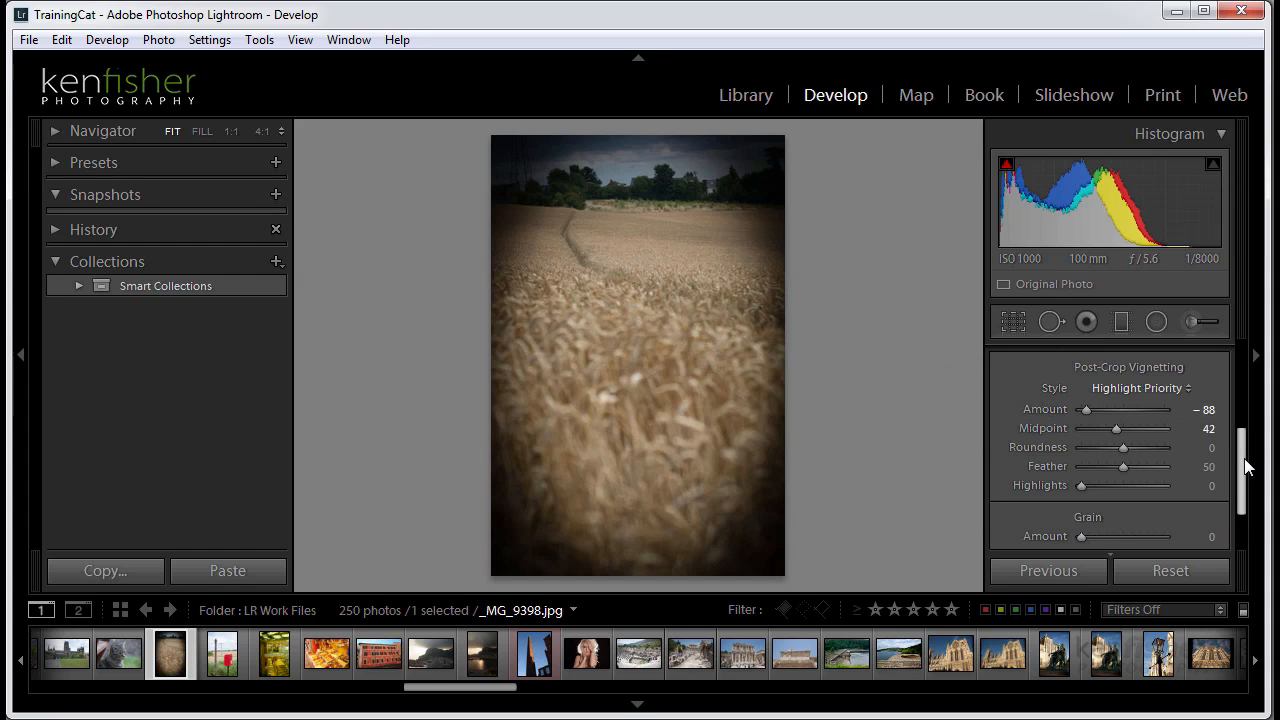
Expand the crop back to the full photo frame and apply it
left_click_drag(1243, 470, 1162, 359)
left_click(1012, 321)
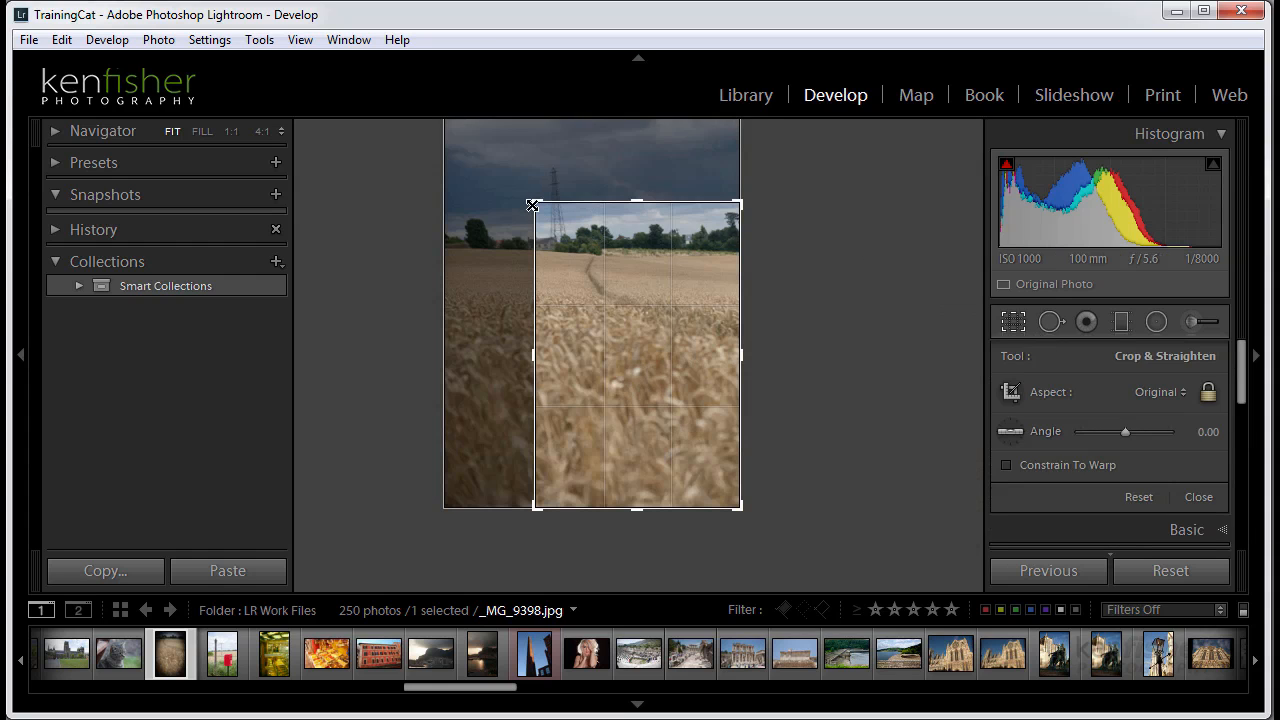
left_click_drag(537, 203, 486, 132)
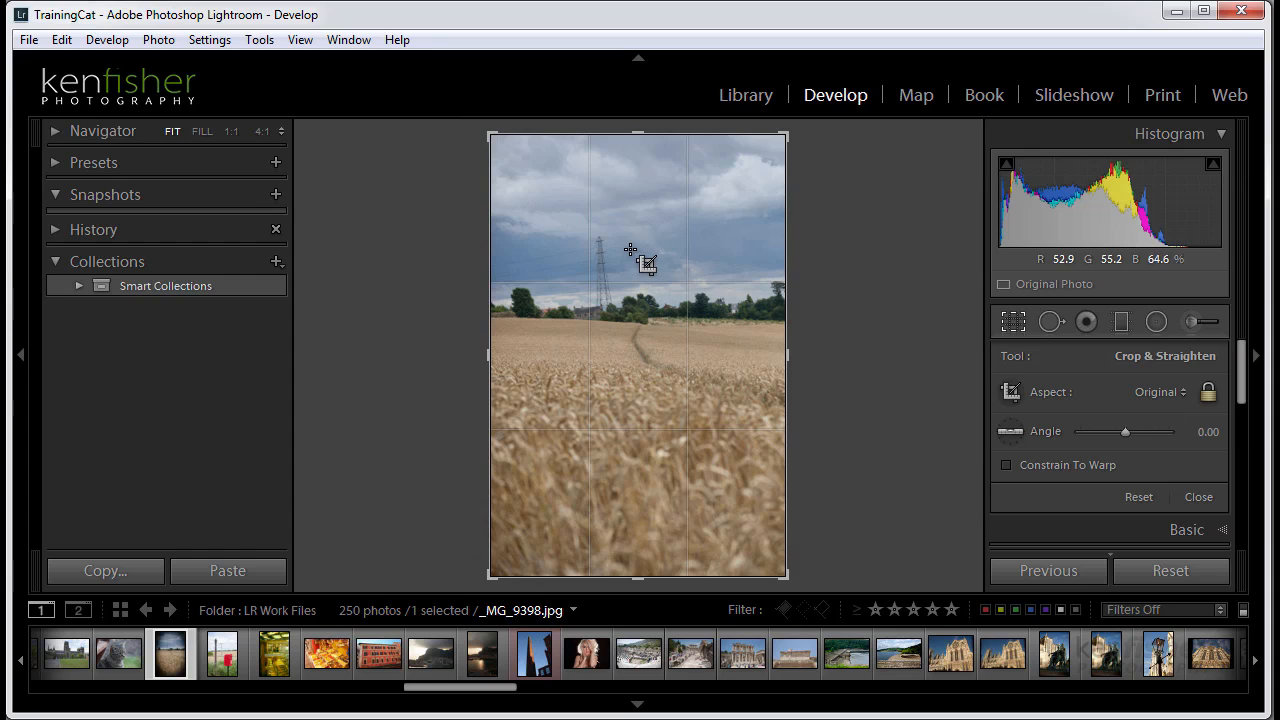
key("Return")
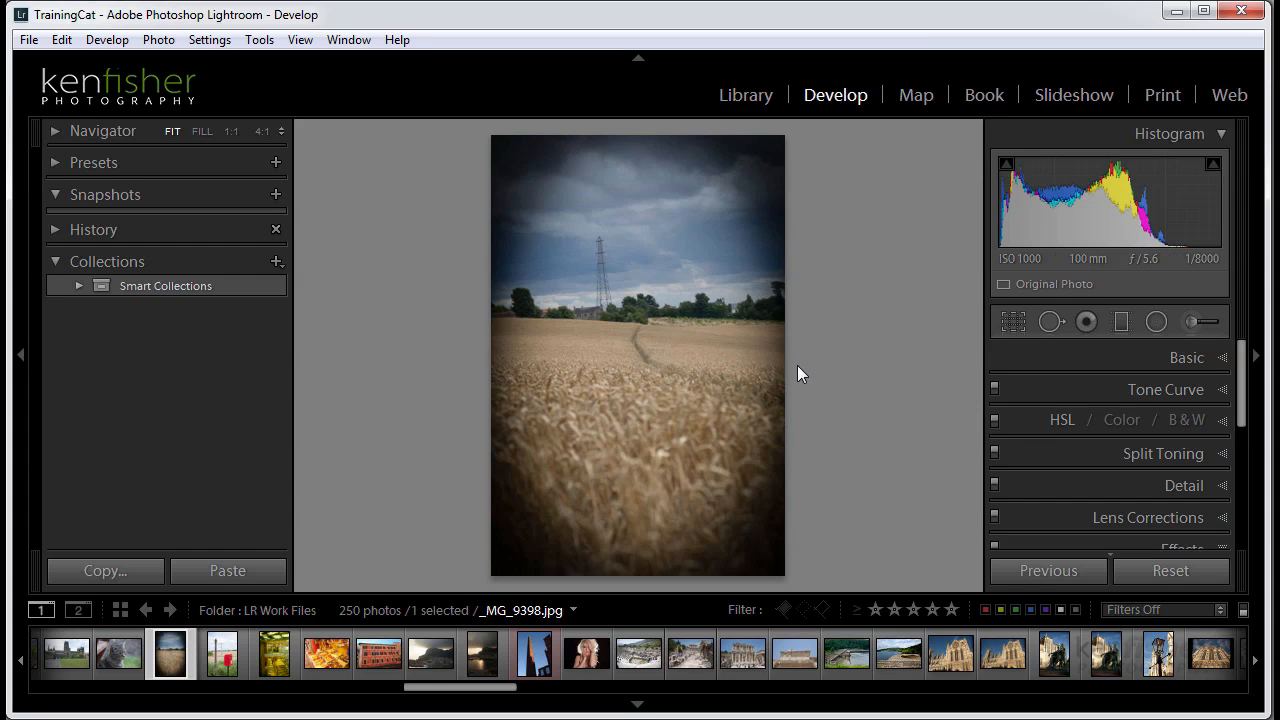
Crop the photo slightly inward from its upper-left corner at the original aspect ratio and apply the crop
left_click(1013, 322)
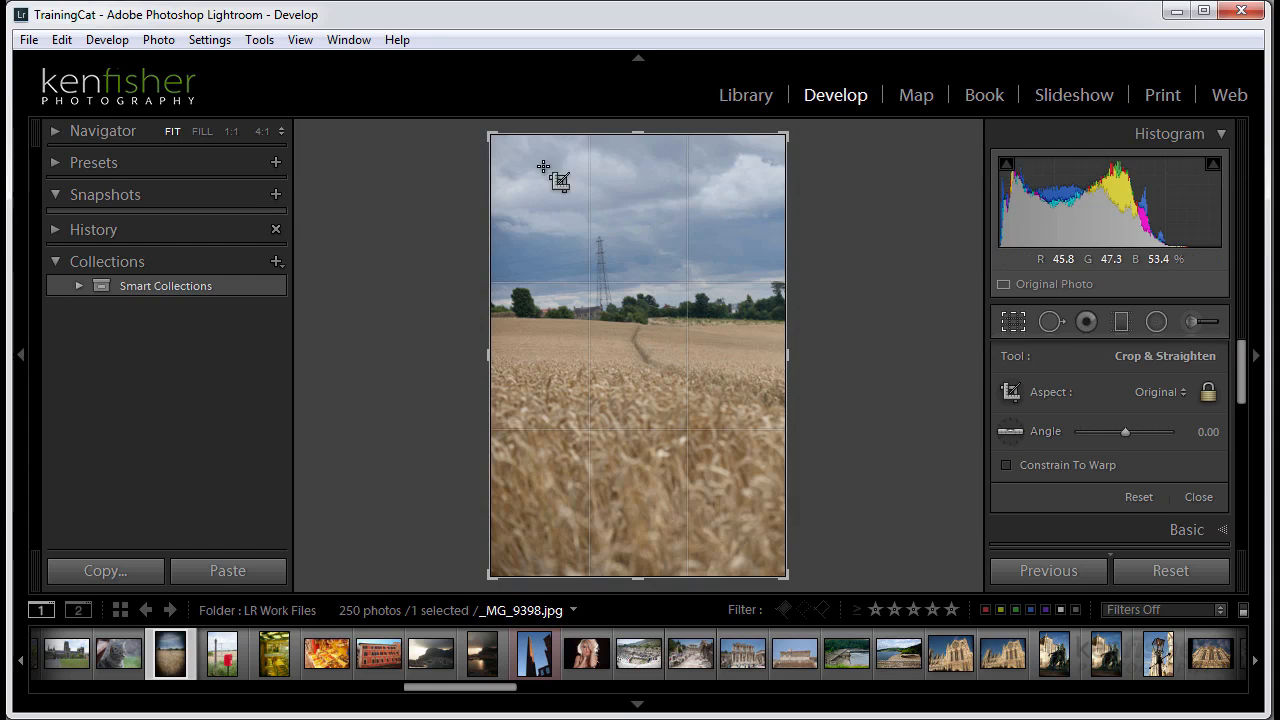
left_click_drag(490, 136, 509, 151)
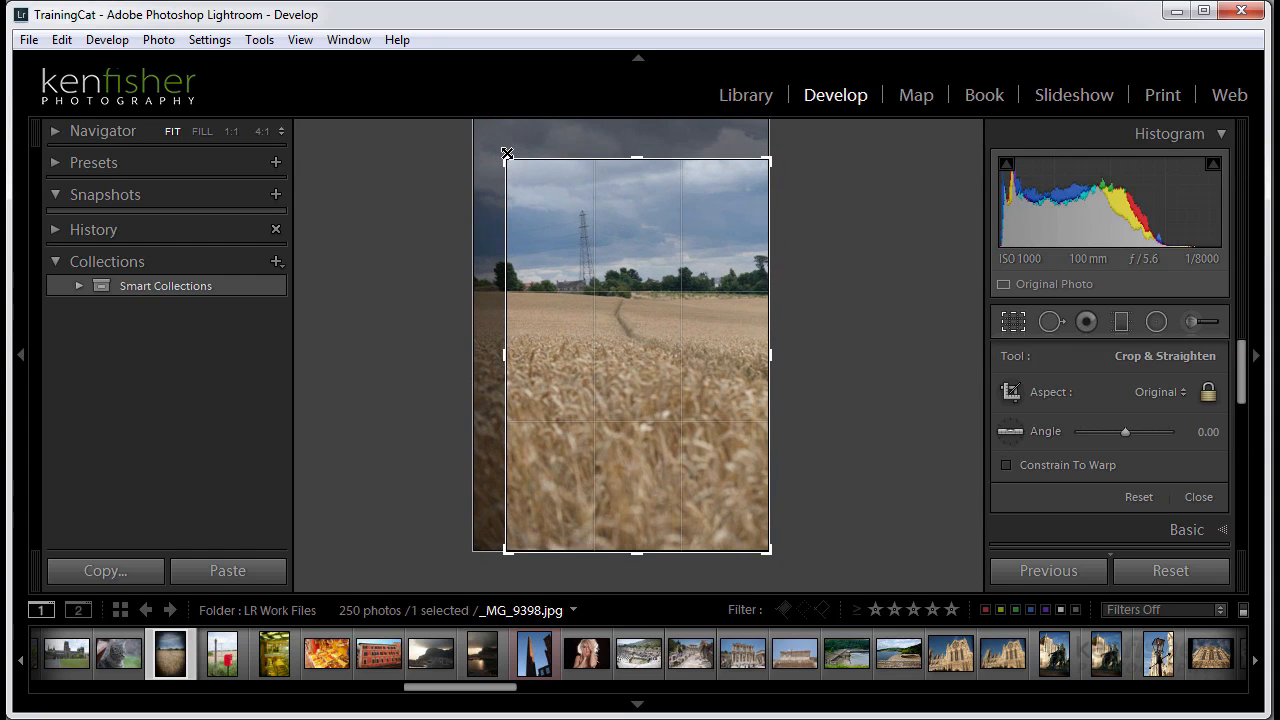
double_click(691, 272)
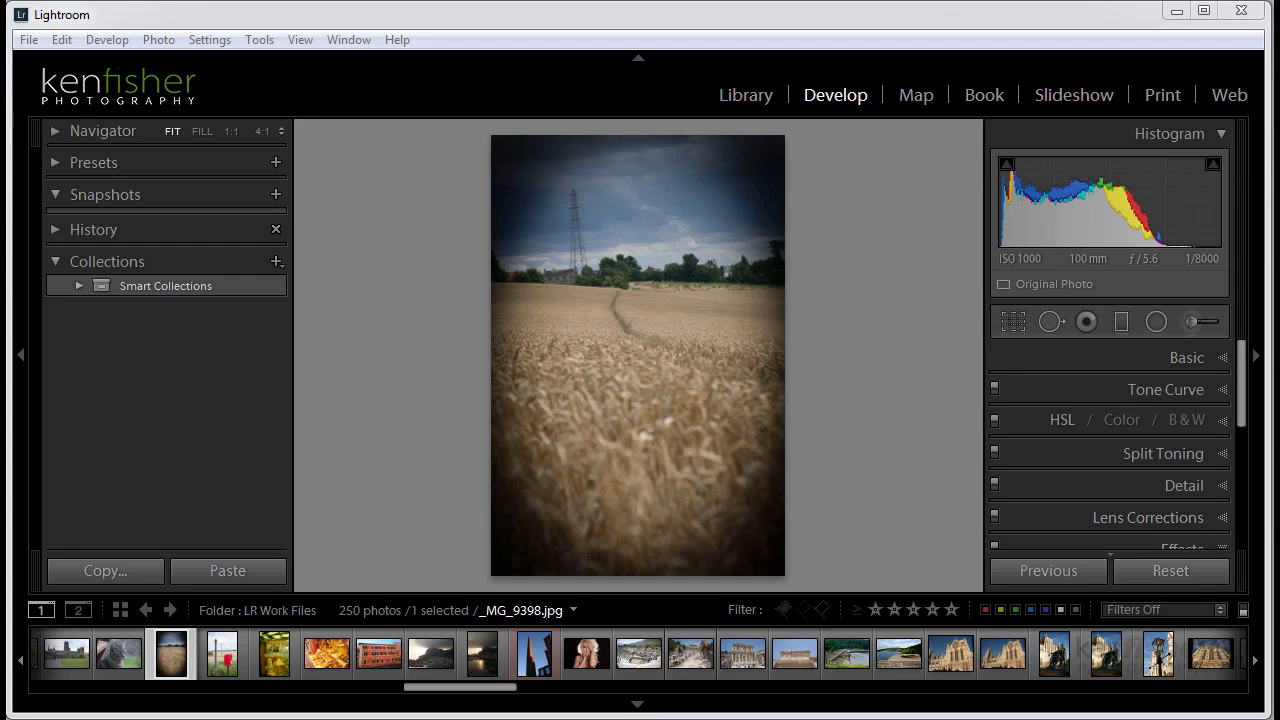
Set the post-crop vignette's Feather to 0, Midpoint to 11 and Roundness to -33
left_click_drag(1240, 408, 1234, 497)
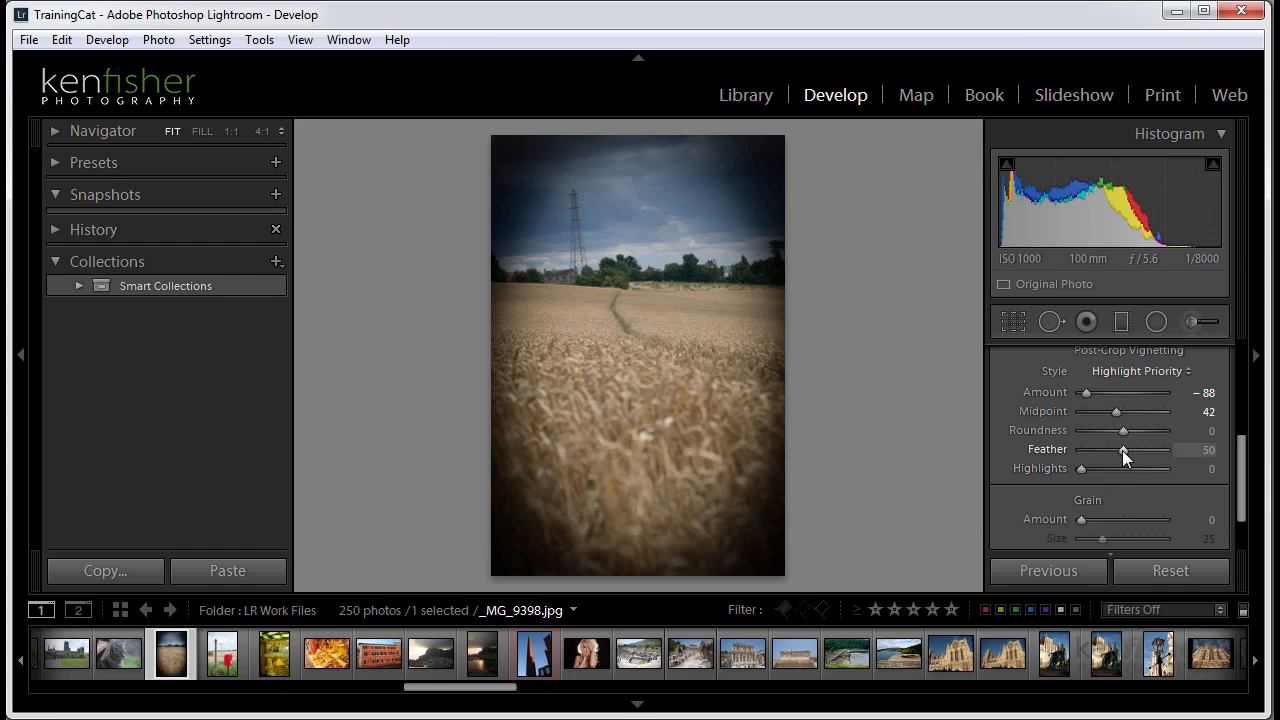
left_click_drag(1122, 450, 1071, 445)
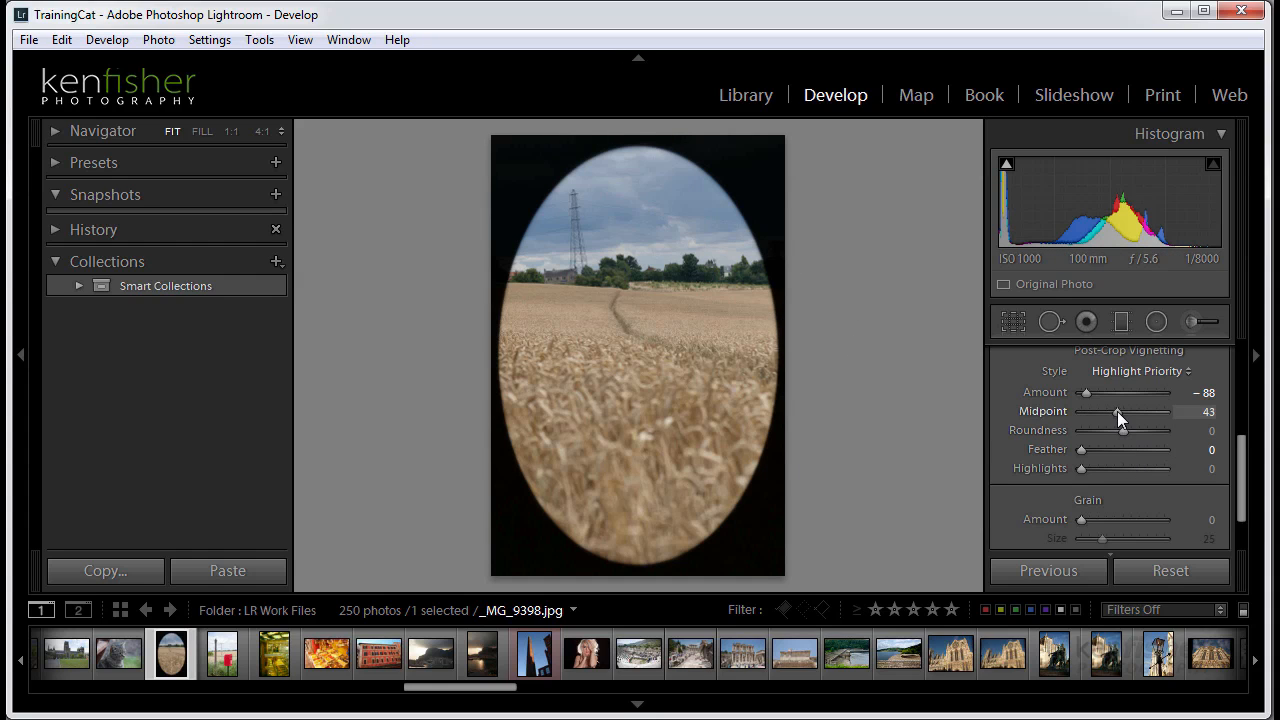
mouse_move(1117, 411)
left_mouse_down()
mouse_move(1071, 401)
mouse_move(1096, 399)
mouse_move(1094, 426)
mouse_move(1110, 416)
left_mouse_up()
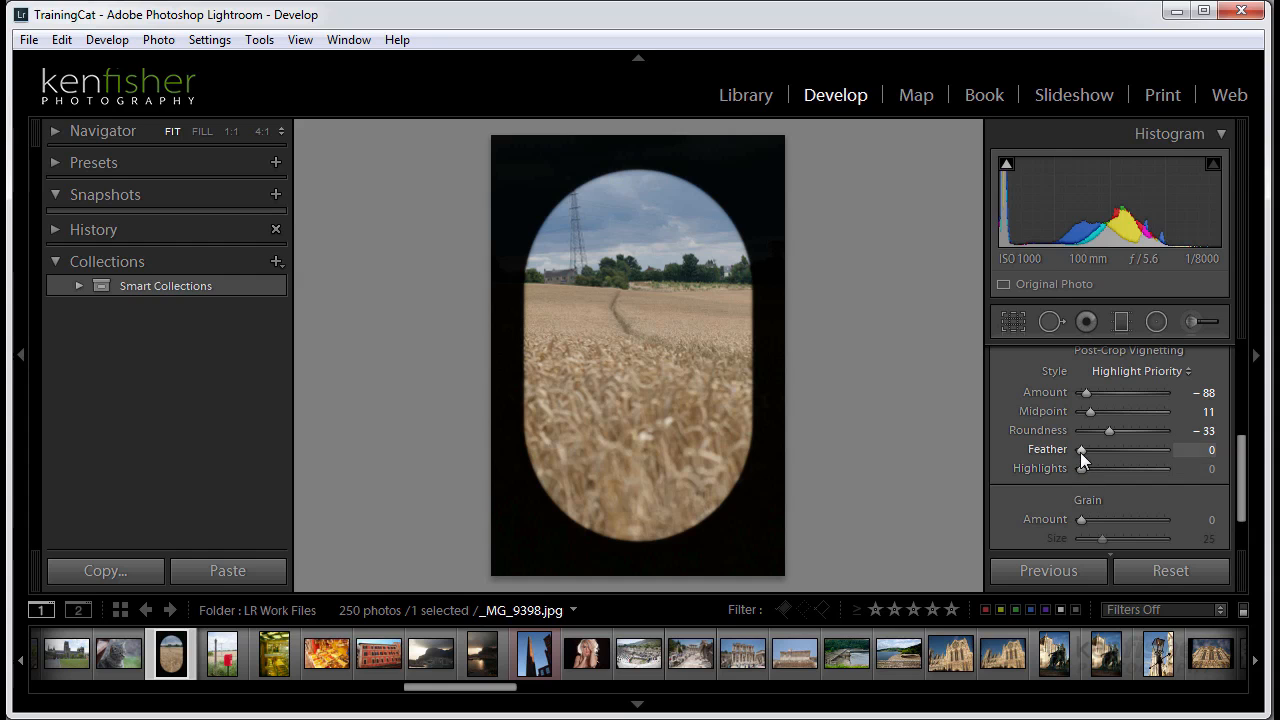
Soften the post-crop vignette with Feather 70 and set its Highlights to 82
left_click_drag(1080, 452, 1139, 448)
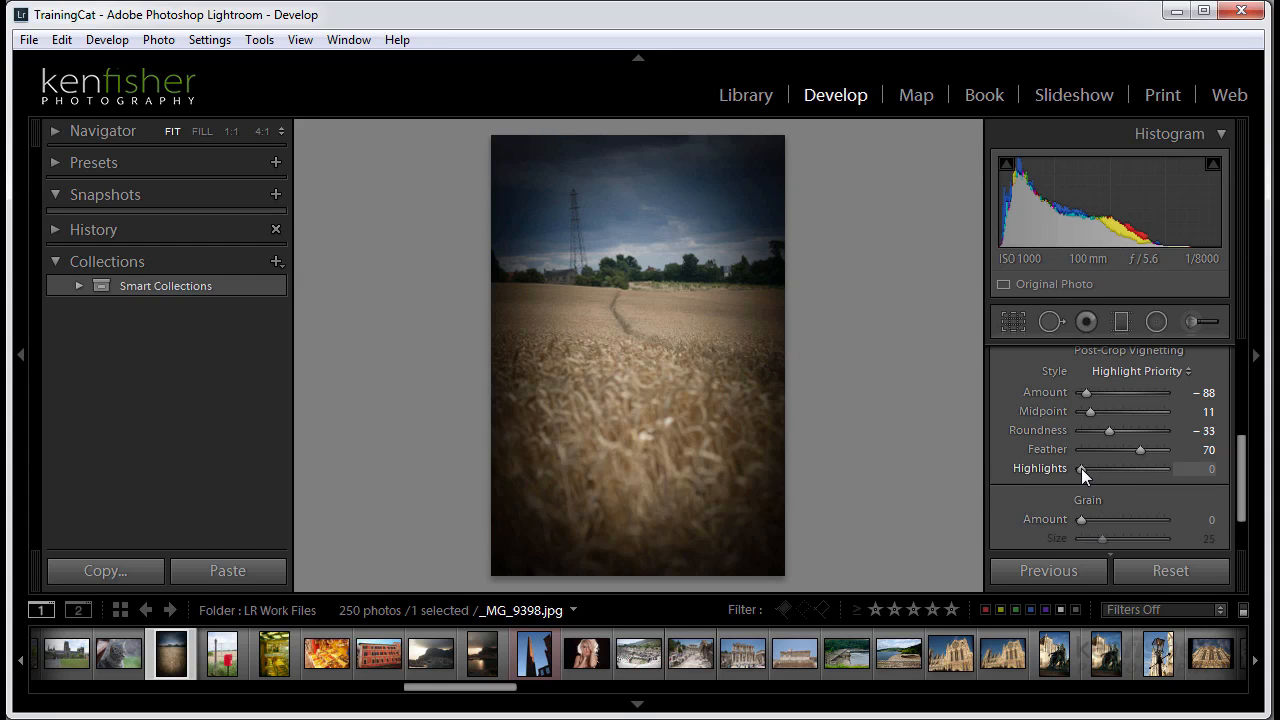
mouse_move(1081, 468)
left_mouse_down()
mouse_move(1158, 476)
mouse_move(1091, 470)
mouse_move(1161, 466)
mouse_move(1149, 466)
left_mouse_up()
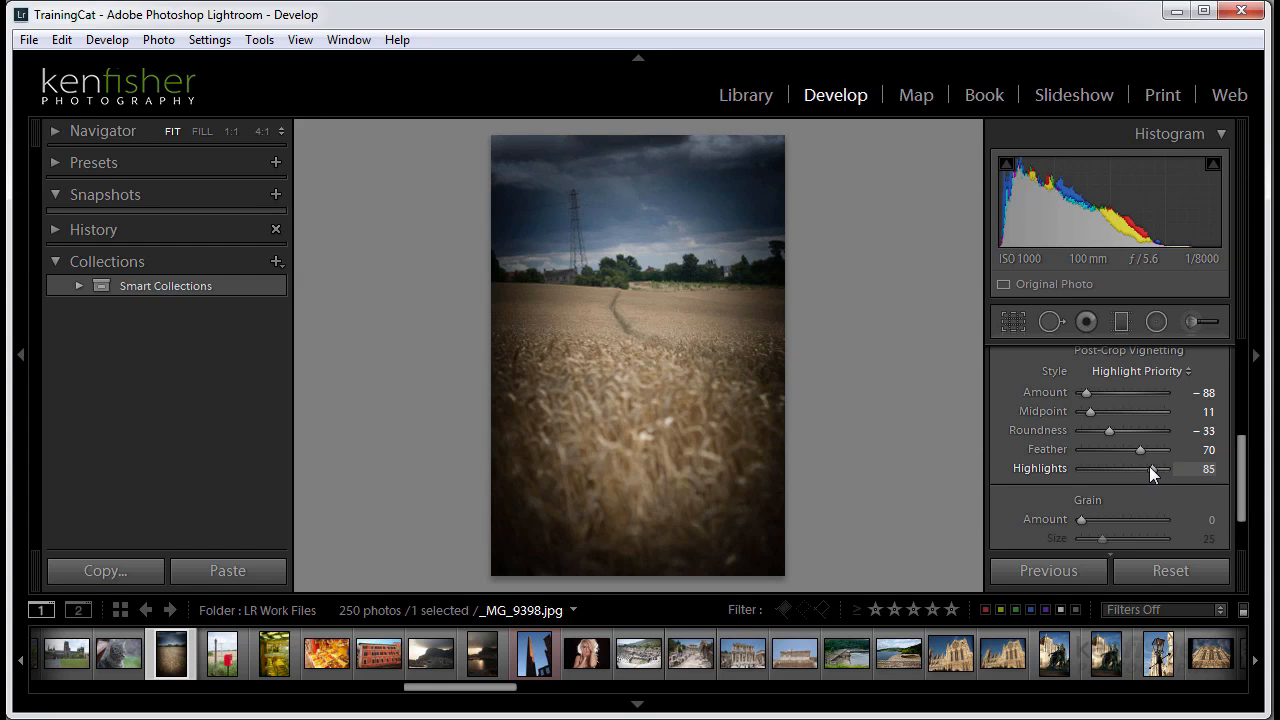
Try the Color Priority style for the post-crop vignette and switch back to Highlight Priority
left_click_drag(1242, 475, 1246, 452)
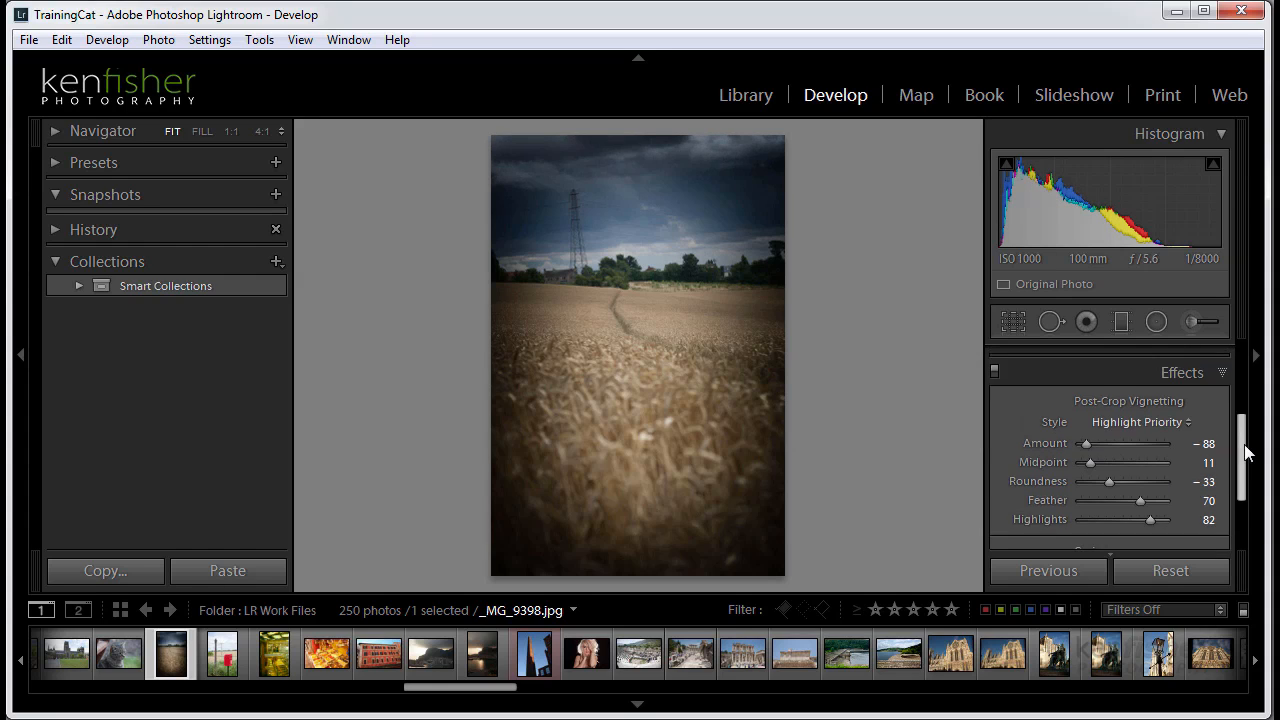
left_click(1183, 421)
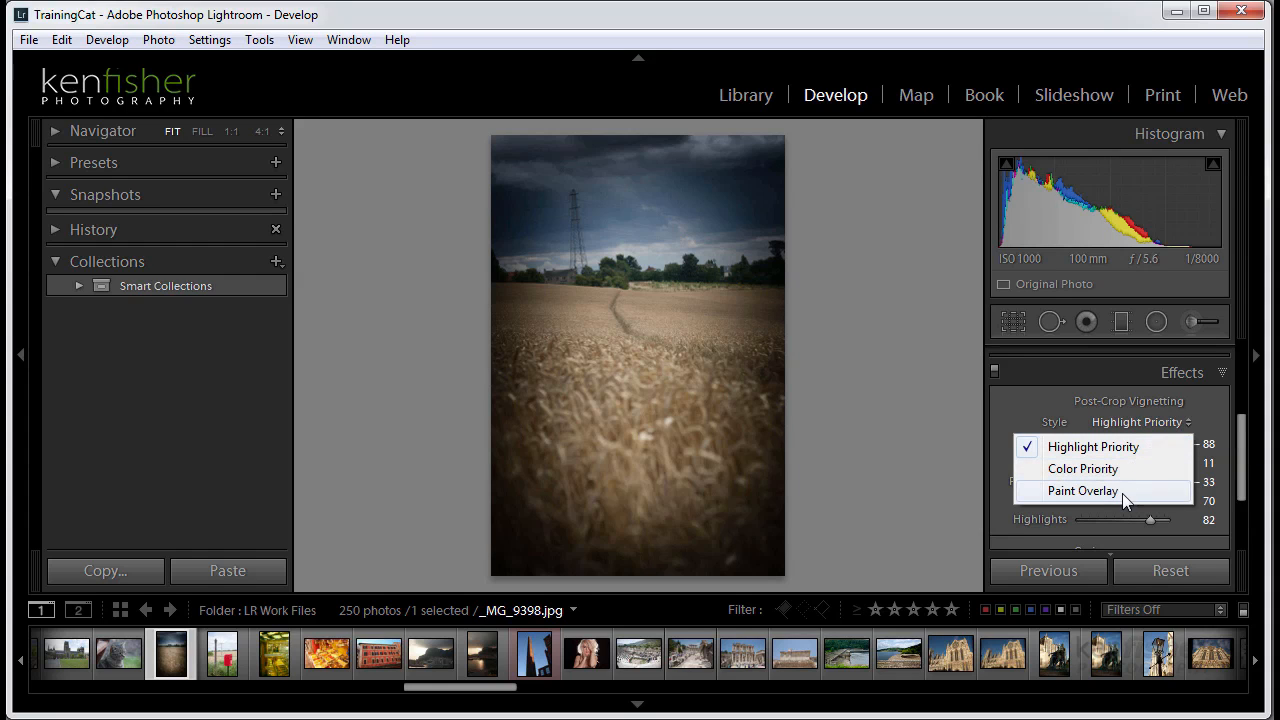
left_click(1117, 444)
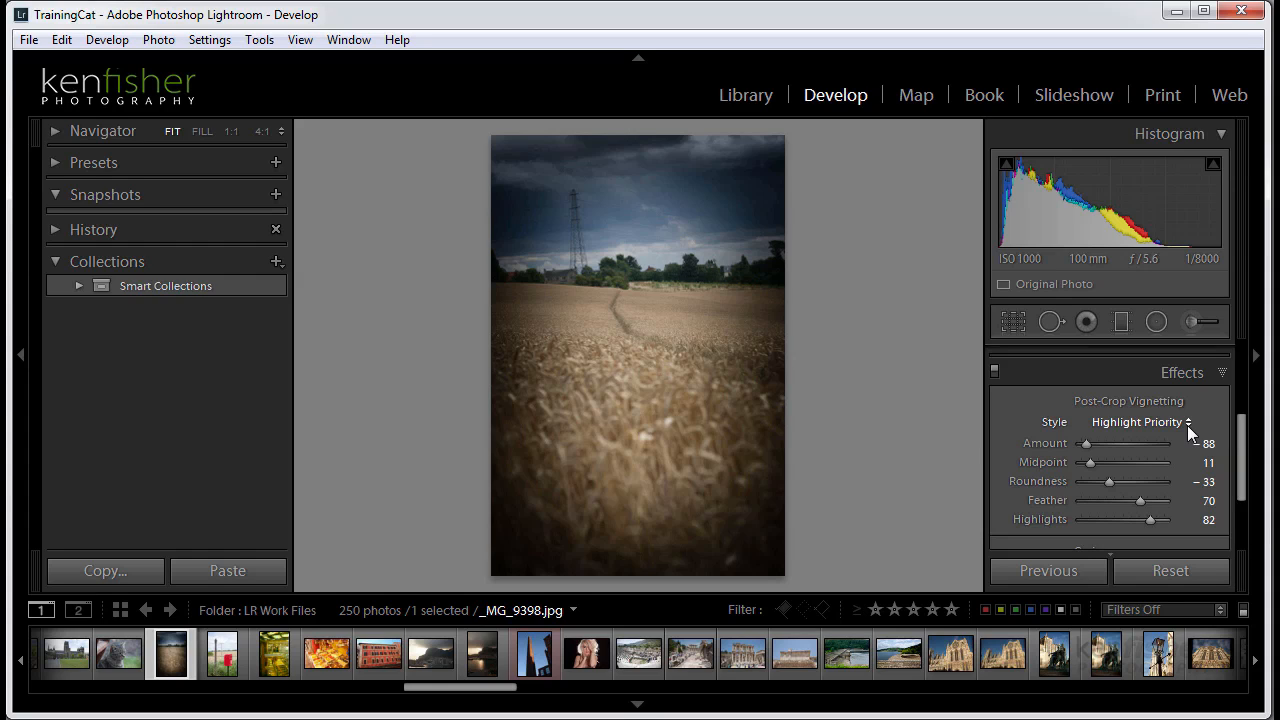
left_click(1189, 422)
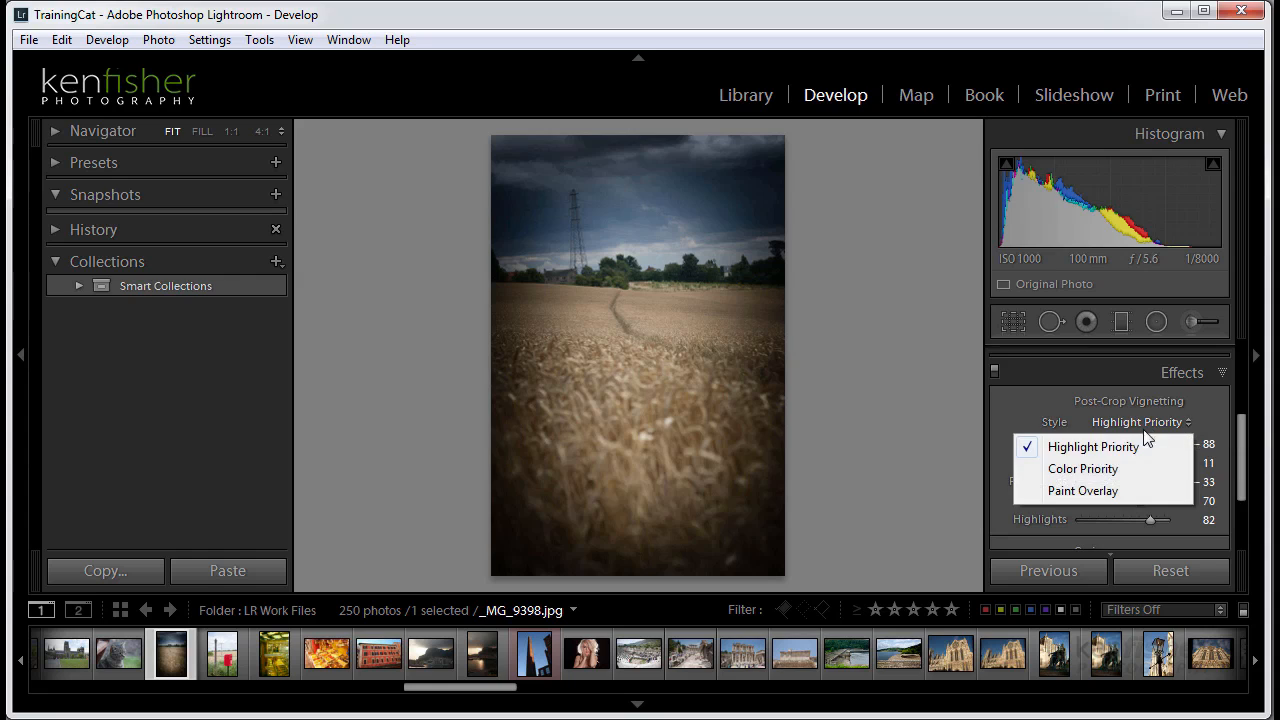
left_click(1088, 470)
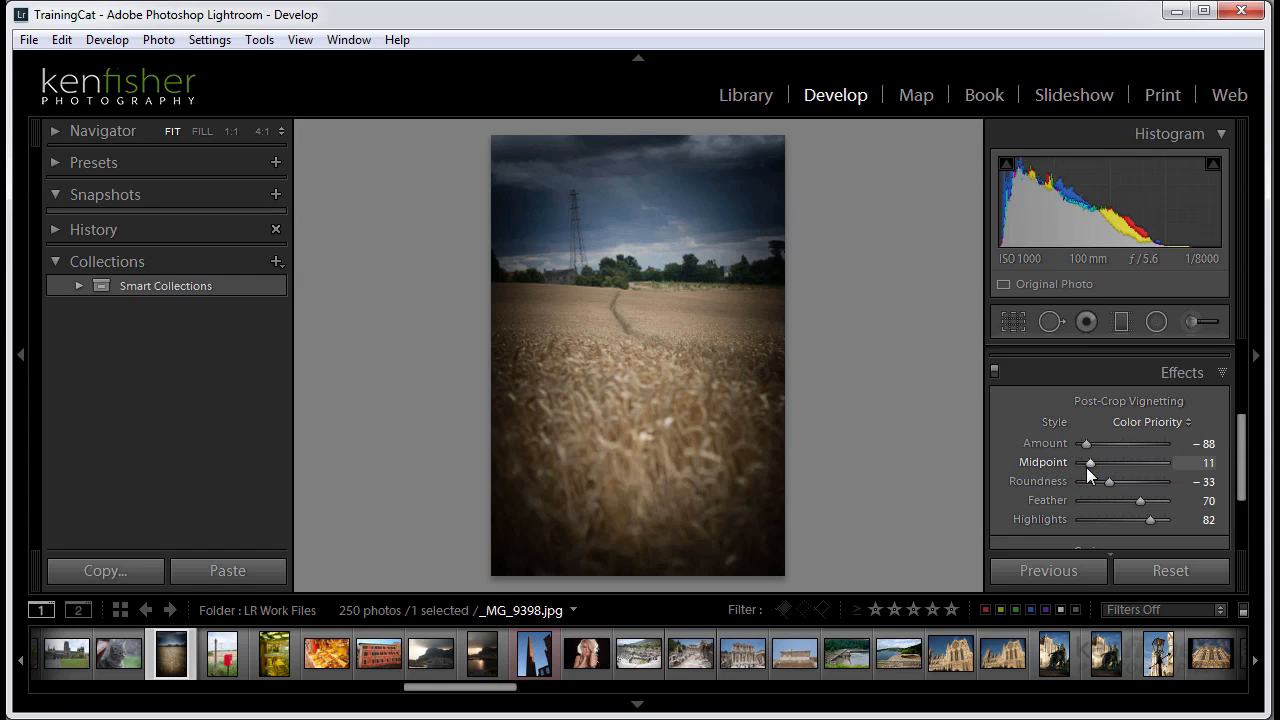
left_click(1188, 423)
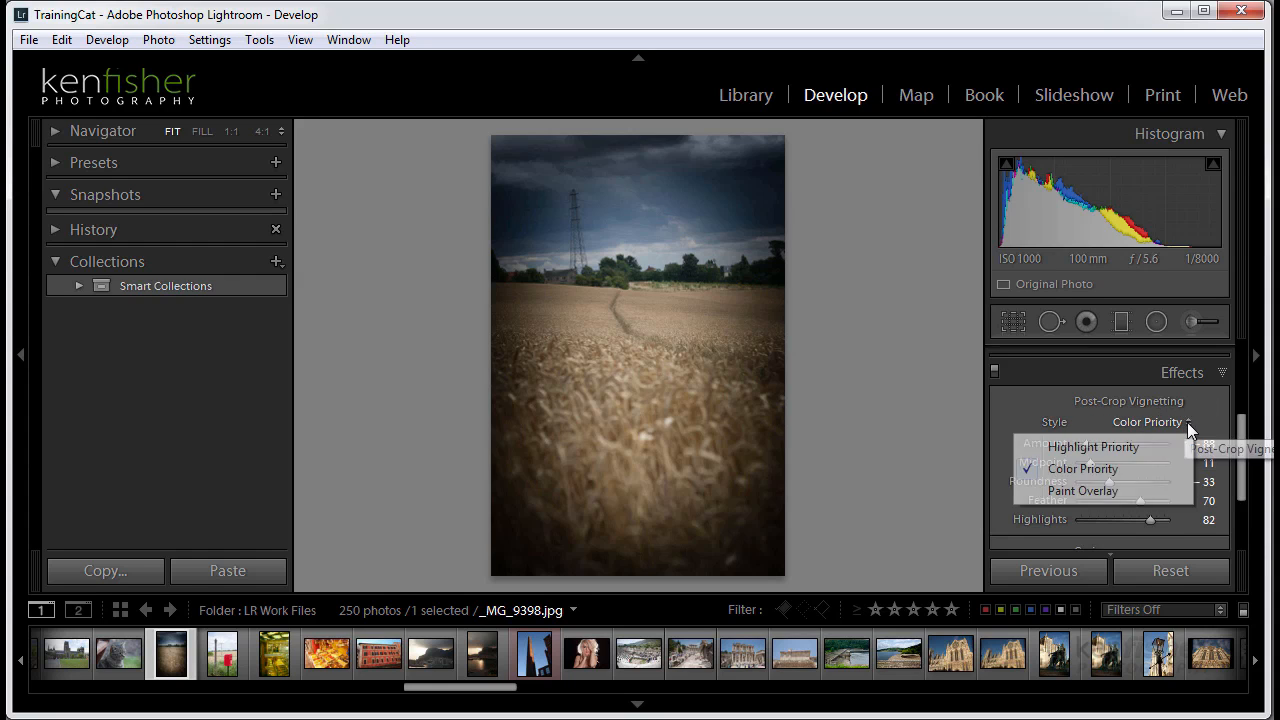
left_click(1115, 448)
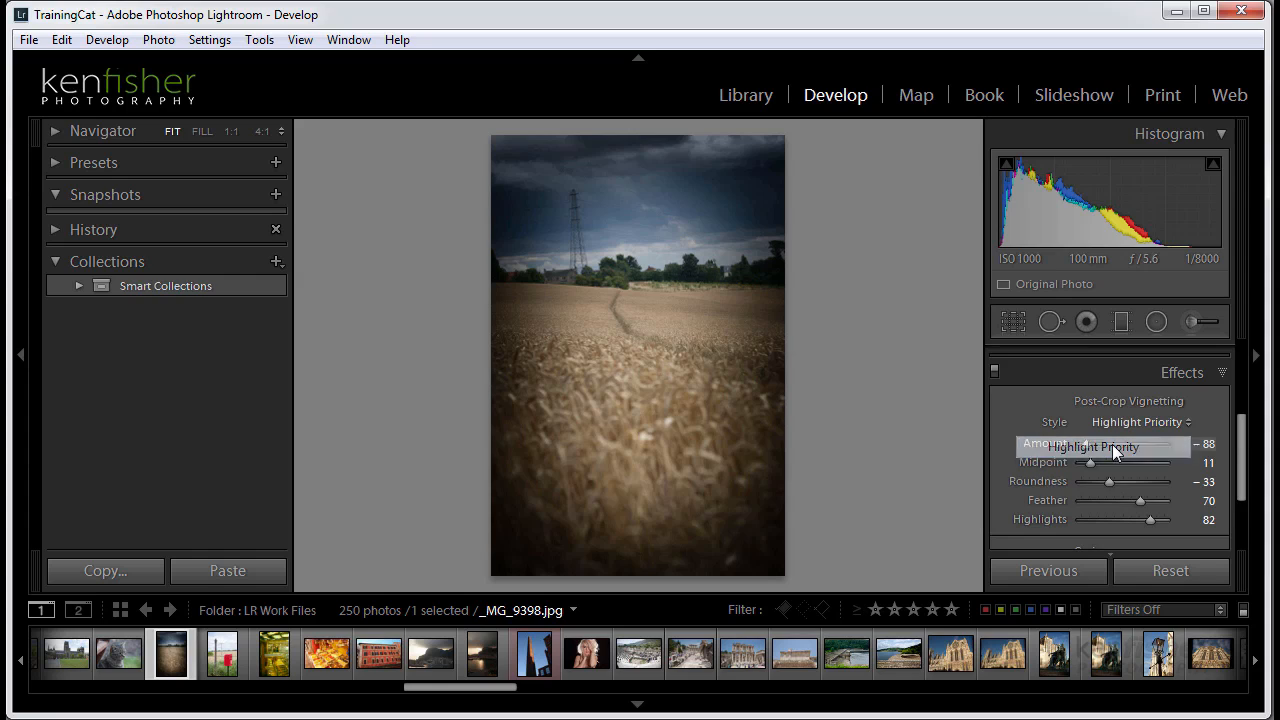
Try the Color Priority and Paint Overlay vignette styles in turn, and return the style to Highlight Priority
left_click(1188, 423)
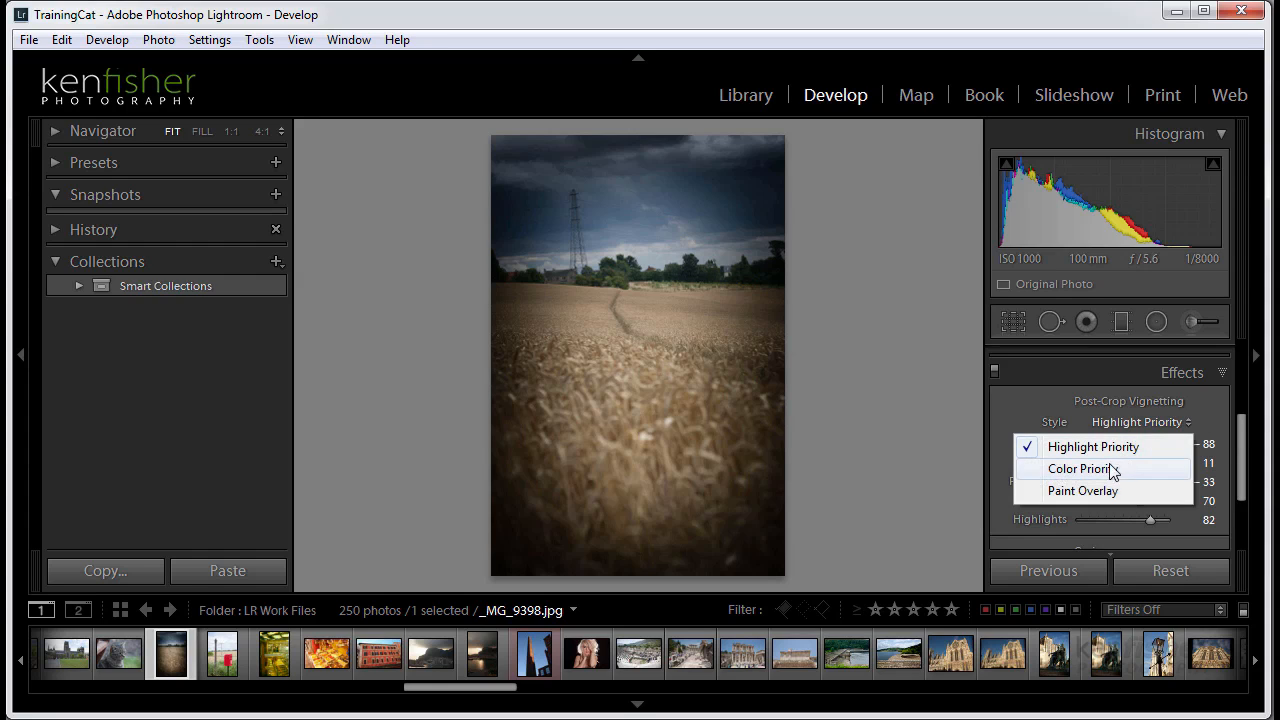
left_click(1113, 470)
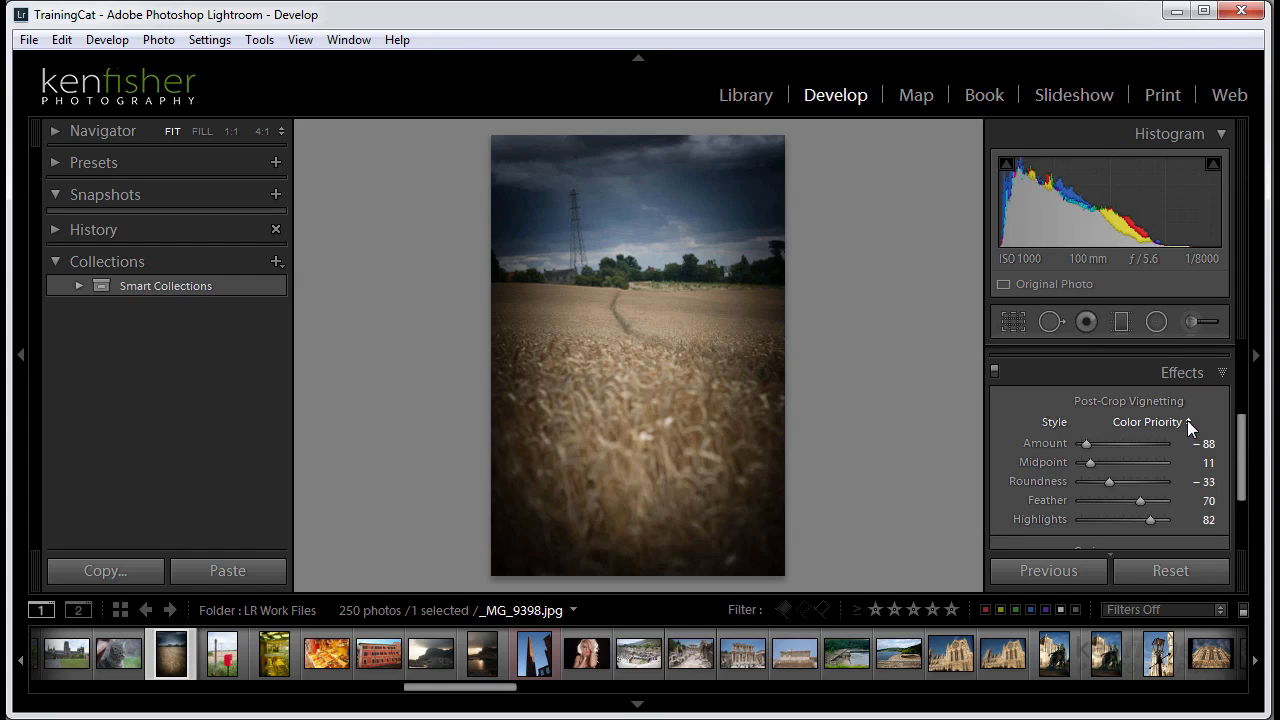
left_click(1187, 423)
left_click(1085, 492)
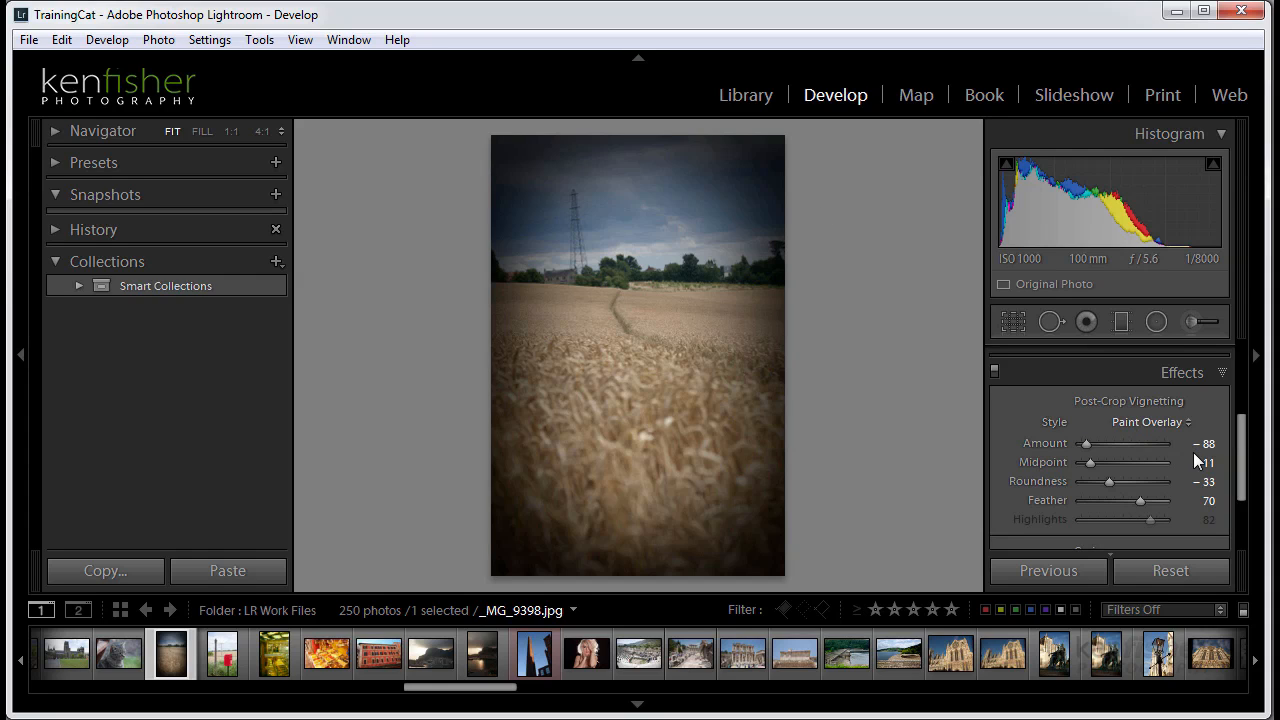
left_click(1187, 422)
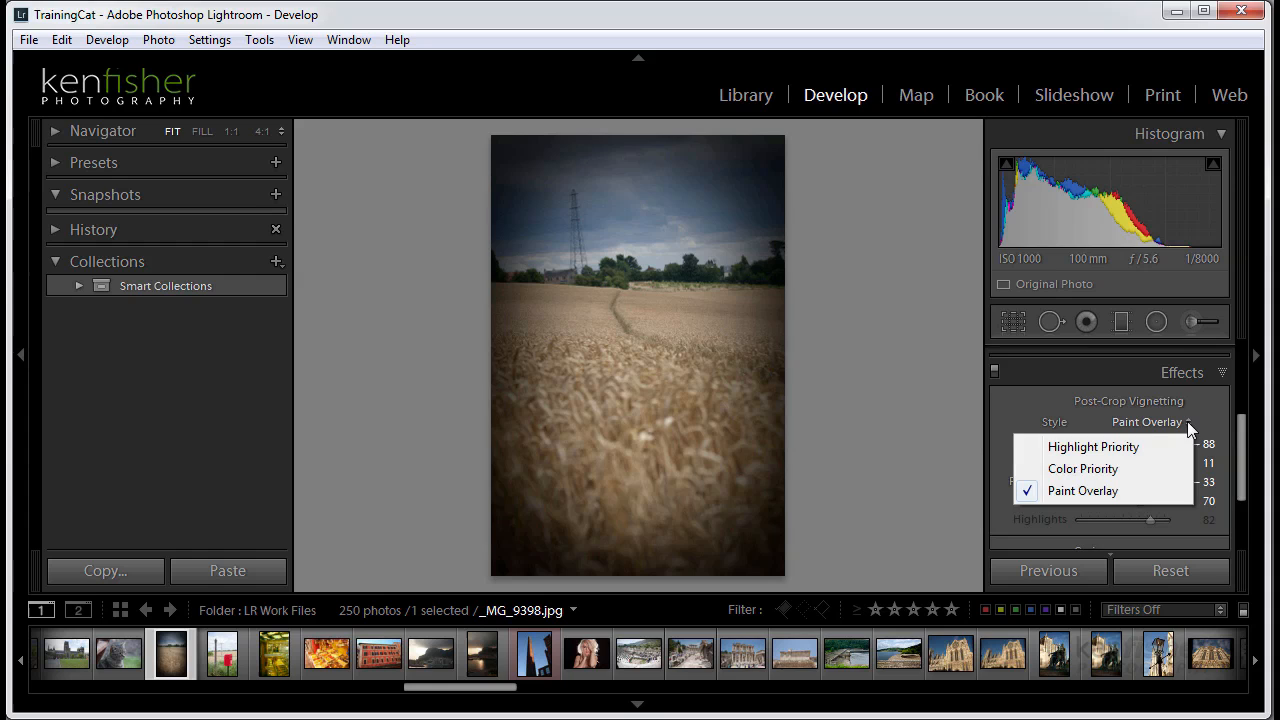
left_click(1120, 446)
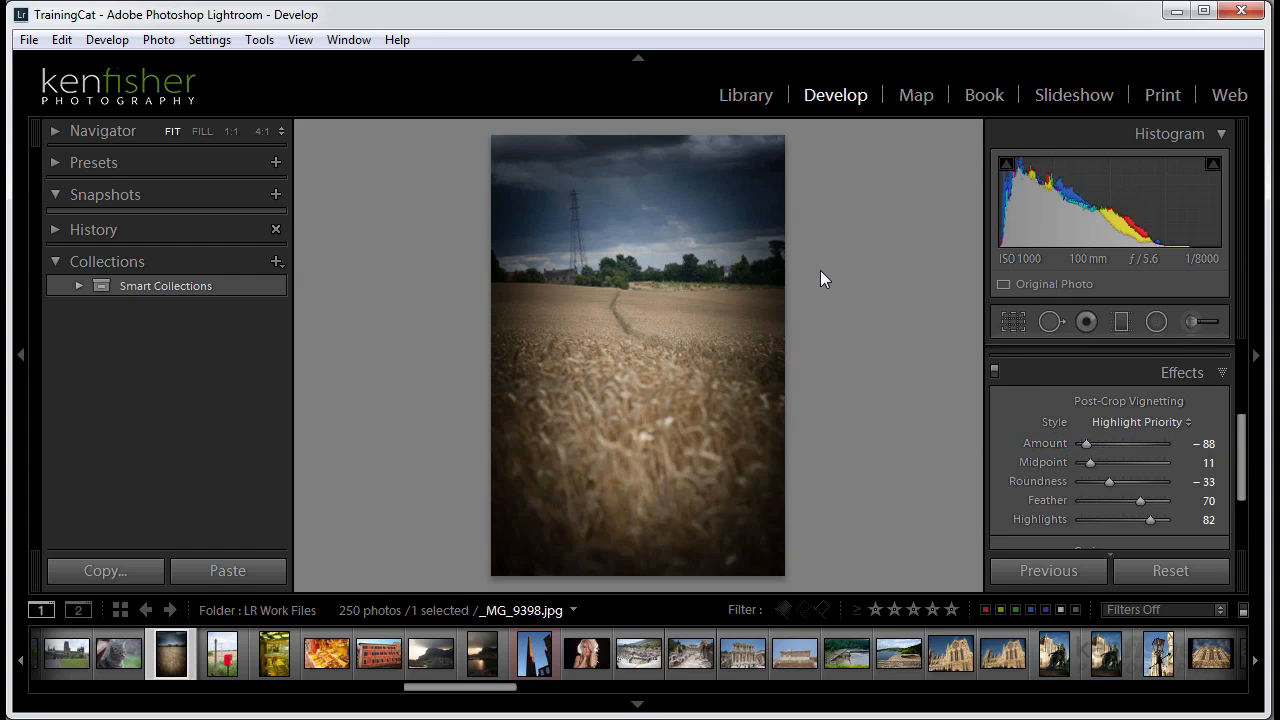